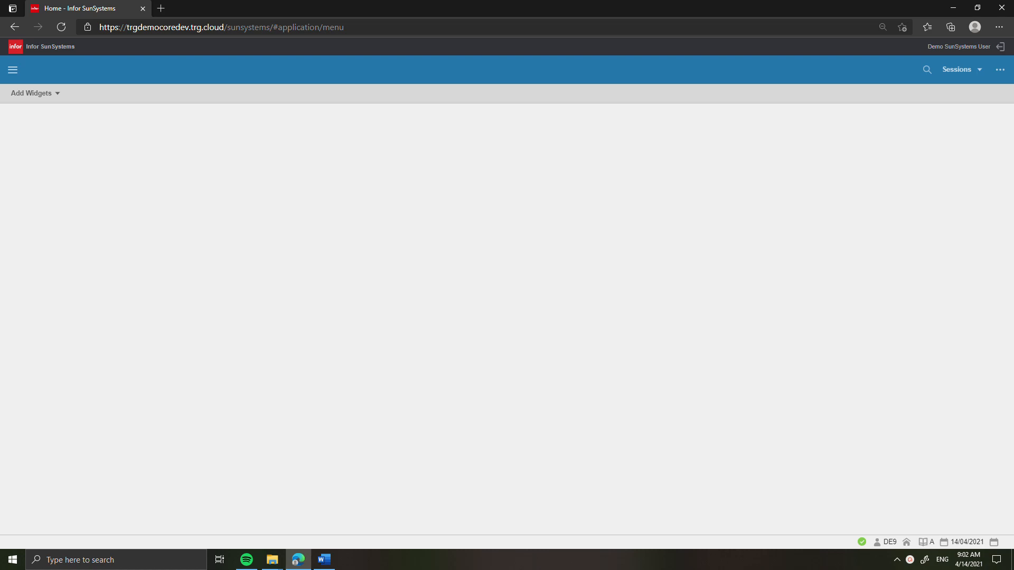
- Open the Change Business Unit function (CBU) and switch to business unit Z99
{"action": "left_click", "coordinate": [927, 70]}
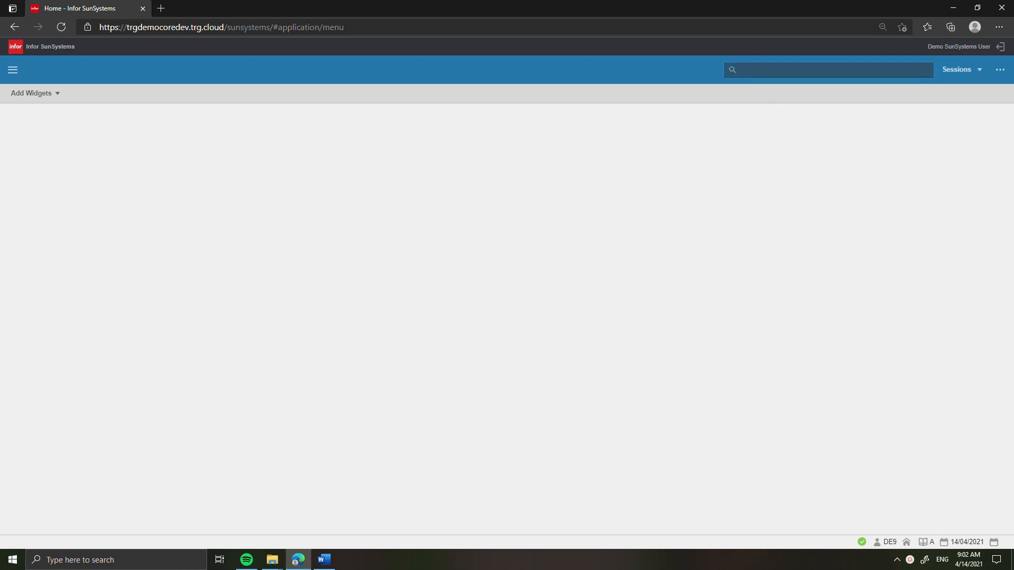
{"action": "type", "text": "CBU"}
{"action": "key", "text": "Return"}
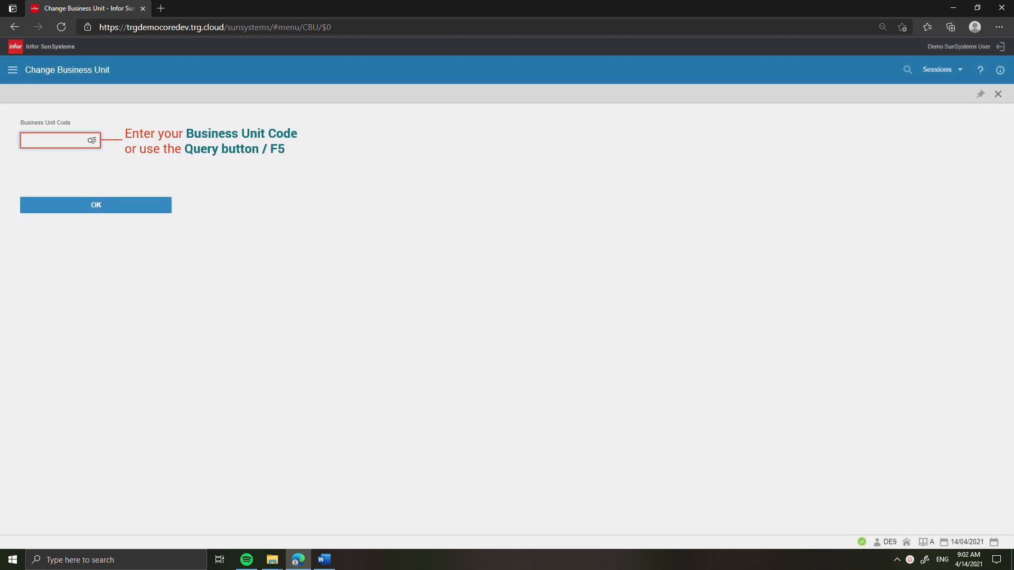
{"action": "type", "text": "Z99"}
{"action": "key", "text": "Return"}
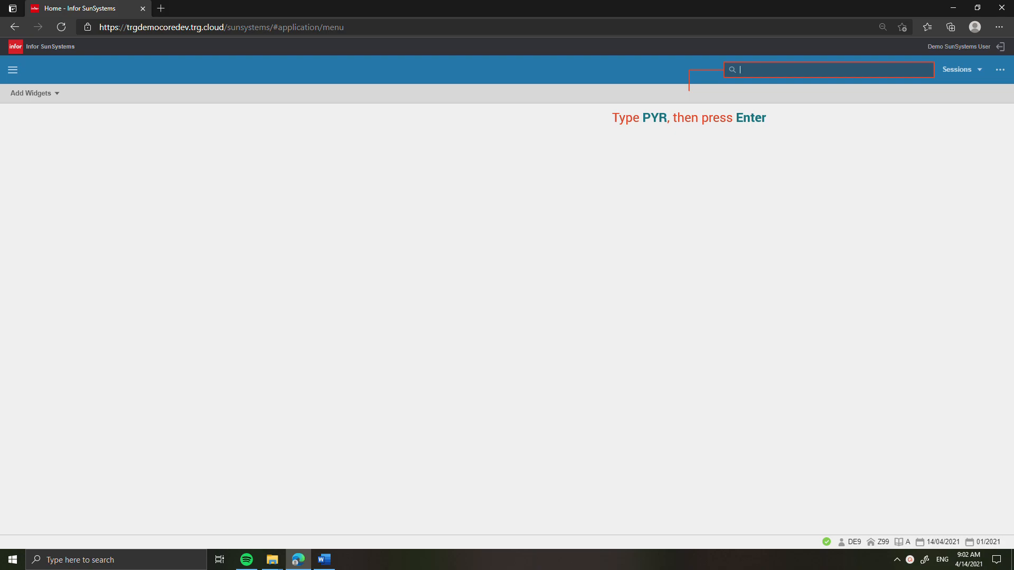
- Open the Payment Run function (PYR) and choose to continue despite the unposted journals
{"action": "type", "text": "PYR"}
{"action": "key", "text": "Return"}
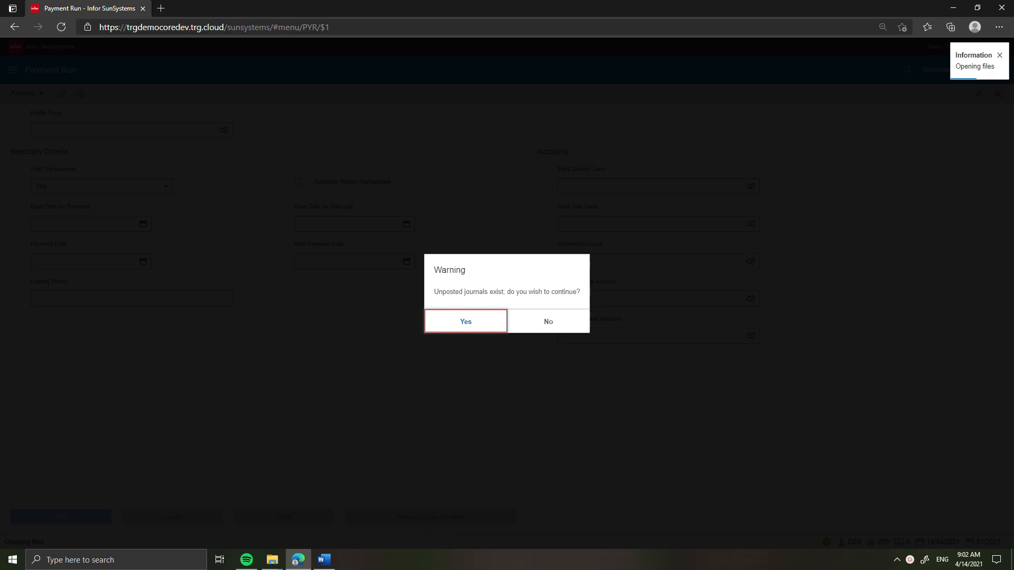
{"action": "key", "text": "Return"}
{"action": "key", "text": "Return"}
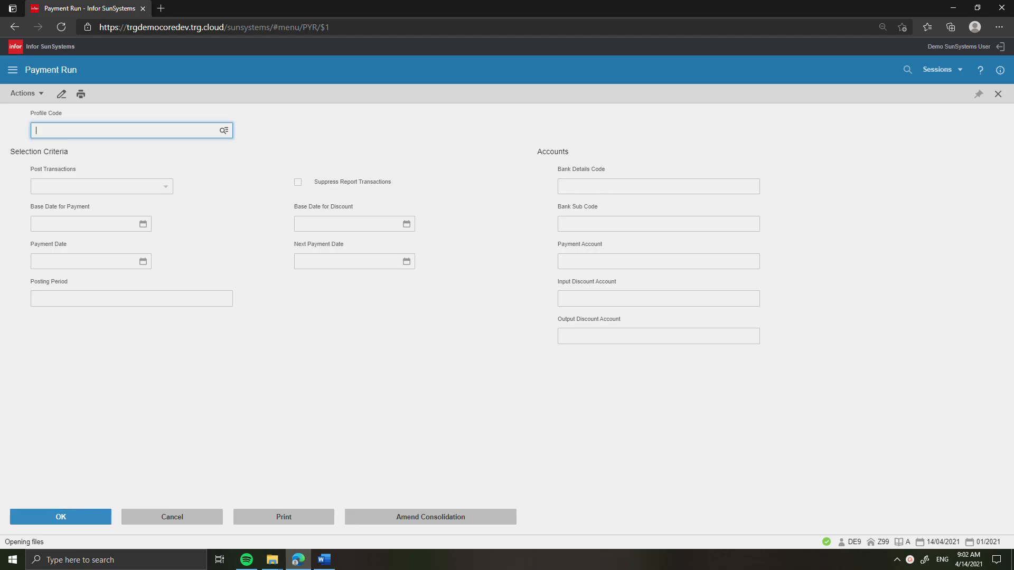
- Load the payment profile DUE - USD into the payment run
{"action": "type", "text": "DUE"}
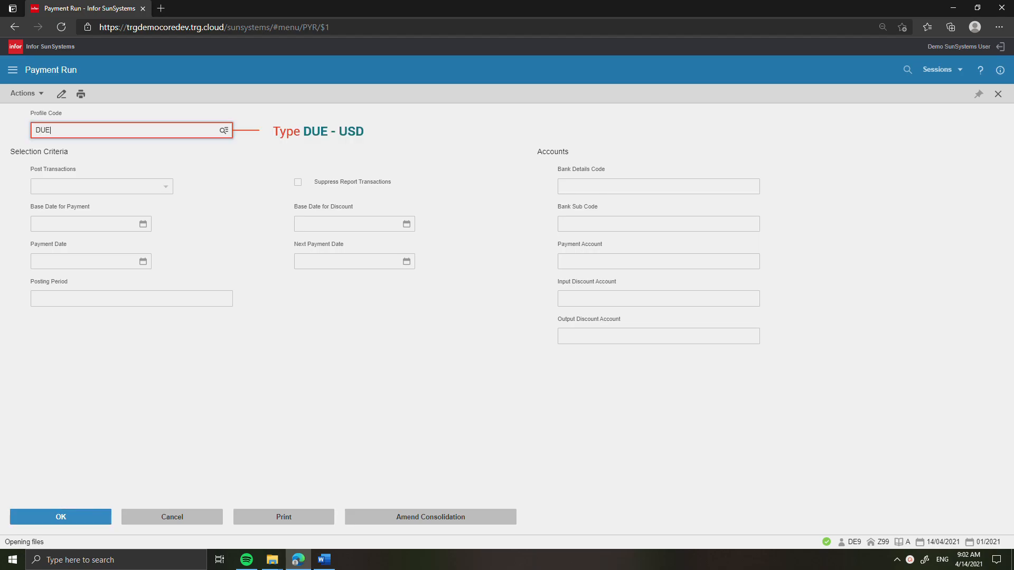
{"action": "type", "text": " - USD"}
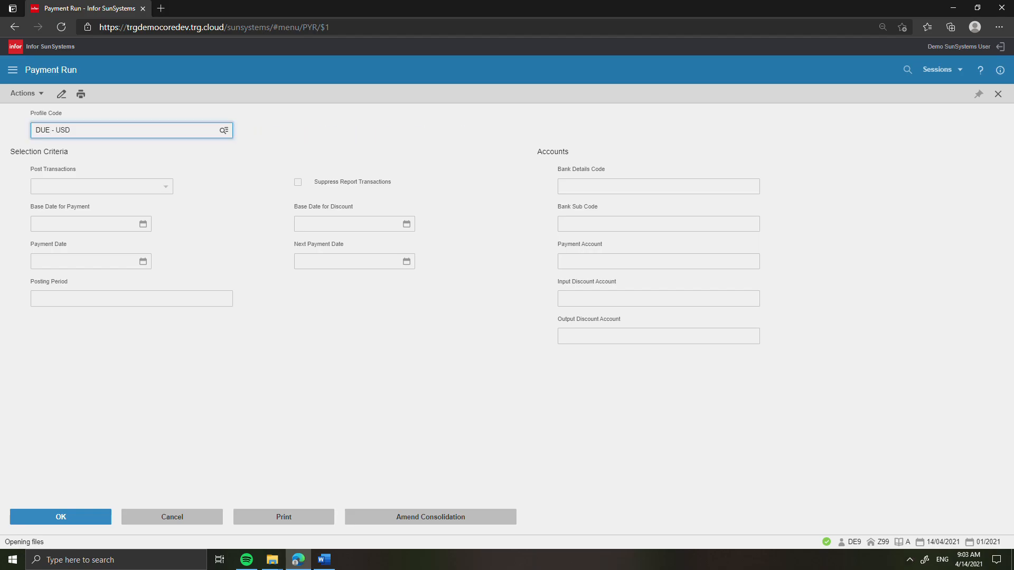
{"action": "left_click", "coordinate": [55, 515]}
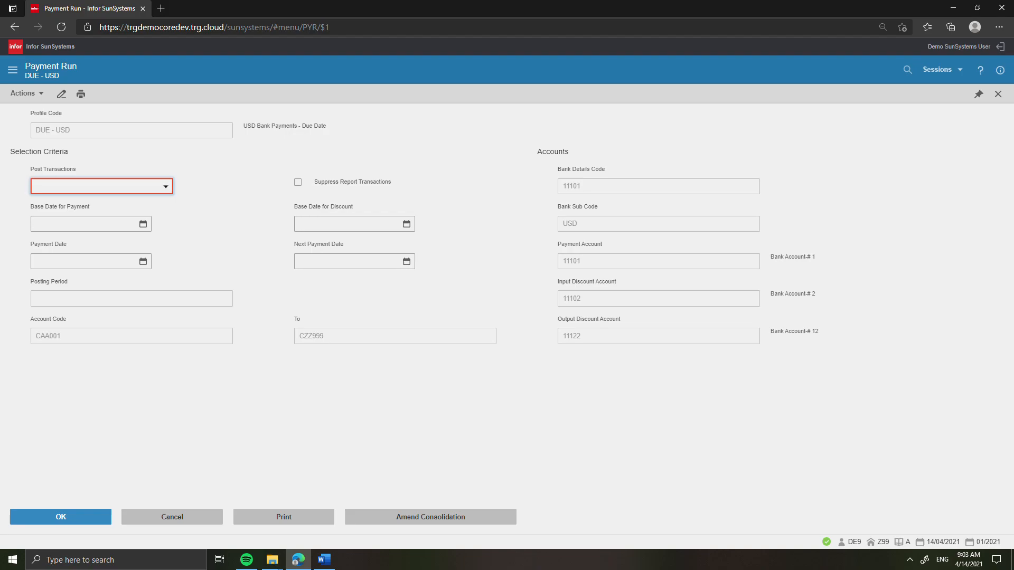
- Set Post Transactions to No and the Base Date for Payment to 01/01/2021
{"action": "left_click", "coordinate": [101, 186]}
{"action": "left_click", "coordinate": [102, 220]}
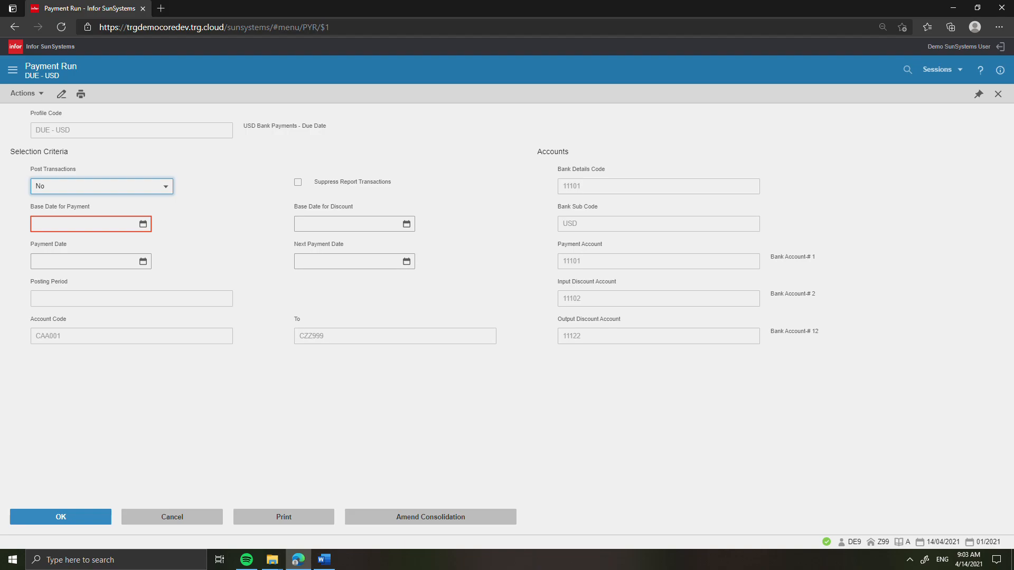
{"action": "left_click", "coordinate": [143, 224]}
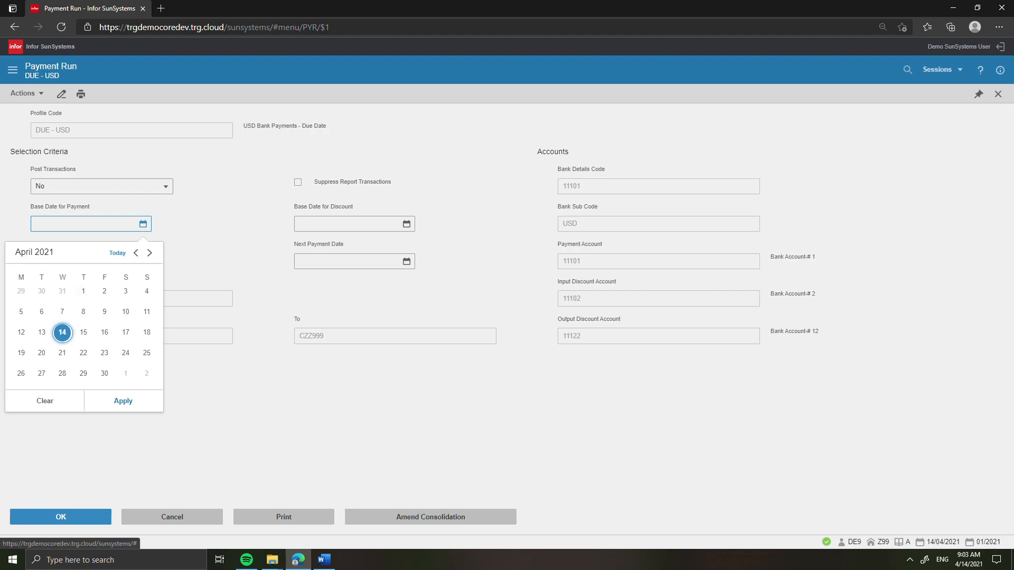
{"action": "left_click", "coordinate": [136, 253]}
{"action": "left_click", "coordinate": [136, 253]}
{"action": "left_click", "coordinate": [135, 253]}
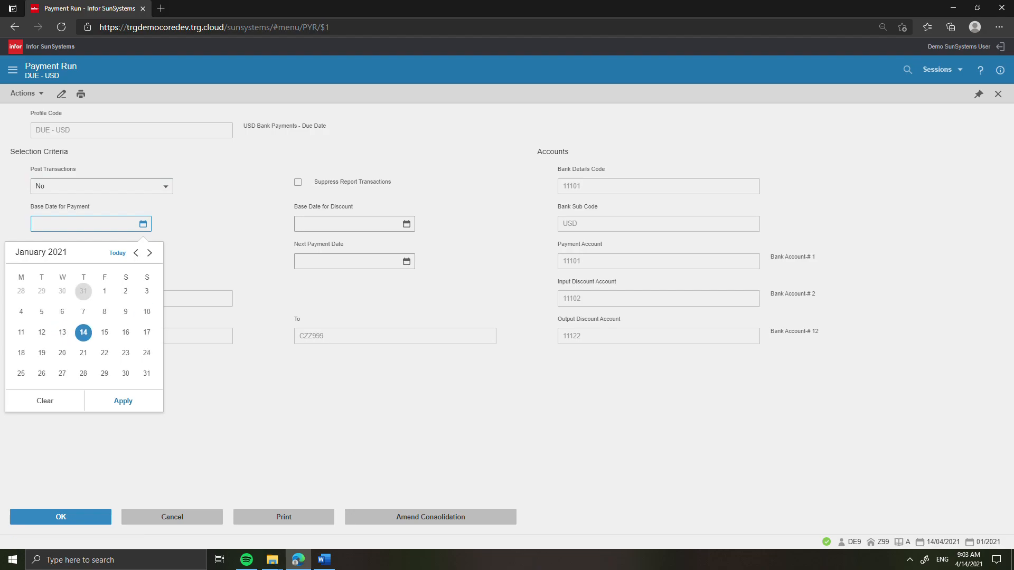
{"action": "left_click", "coordinate": [104, 291]}
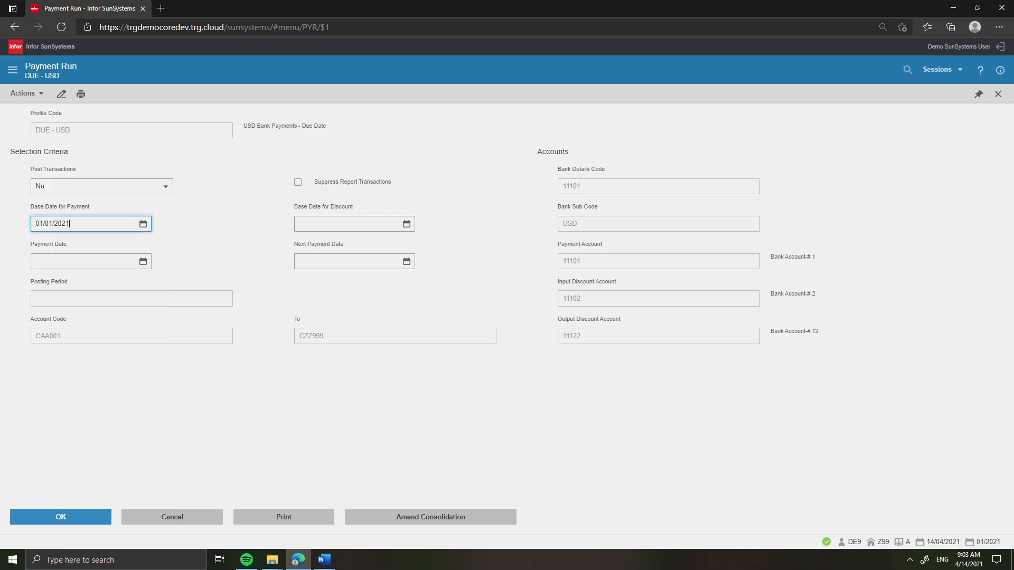
- Set the Base Date for Discount to 31/01/2021
{"action": "left_click", "coordinate": [353, 224]}
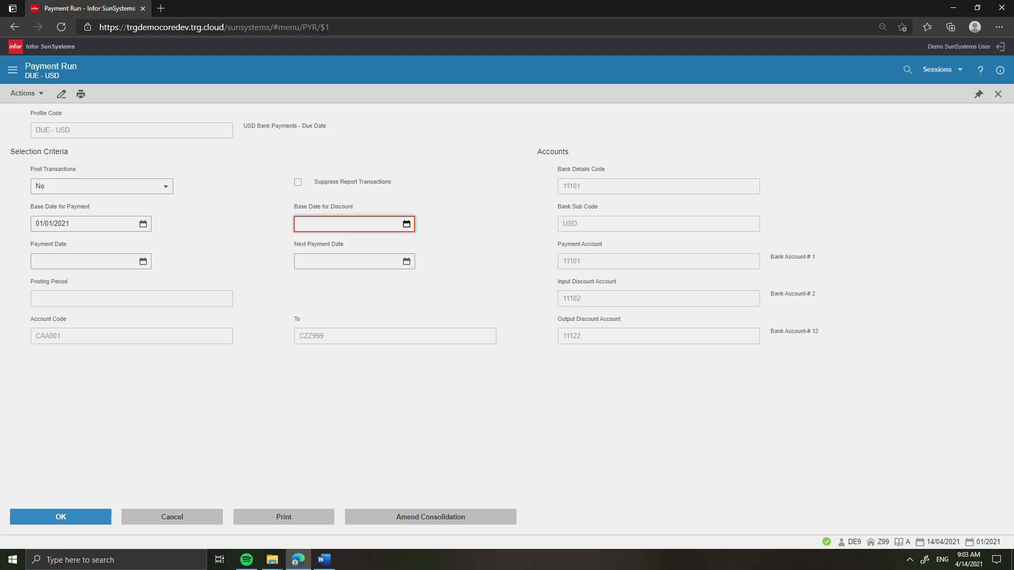
{"action": "left_click", "coordinate": [407, 224]}
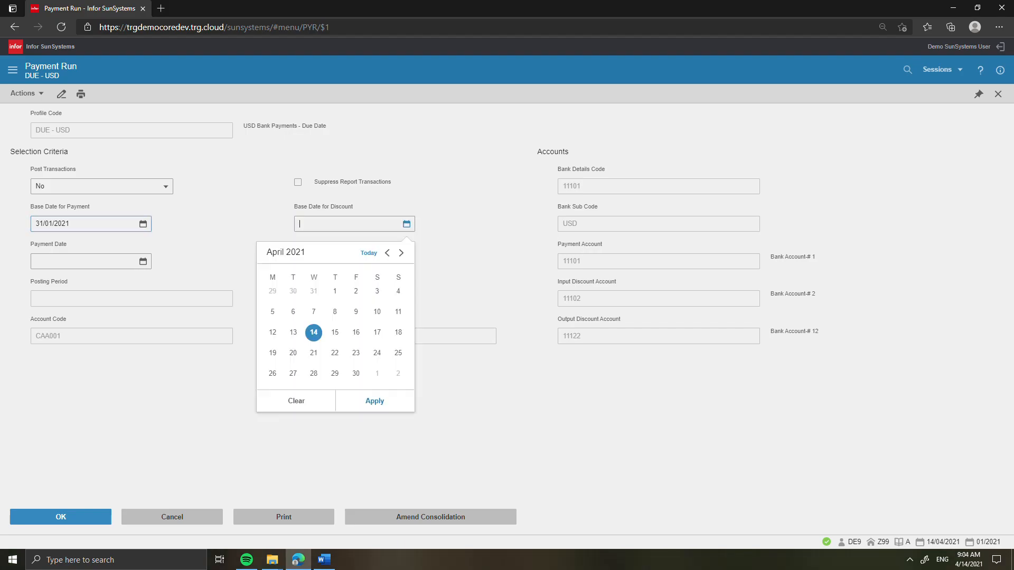
{"action": "left_click", "coordinate": [387, 253]}
{"action": "left_click", "coordinate": [387, 253]}
{"action": "left_click", "coordinate": [387, 253]}
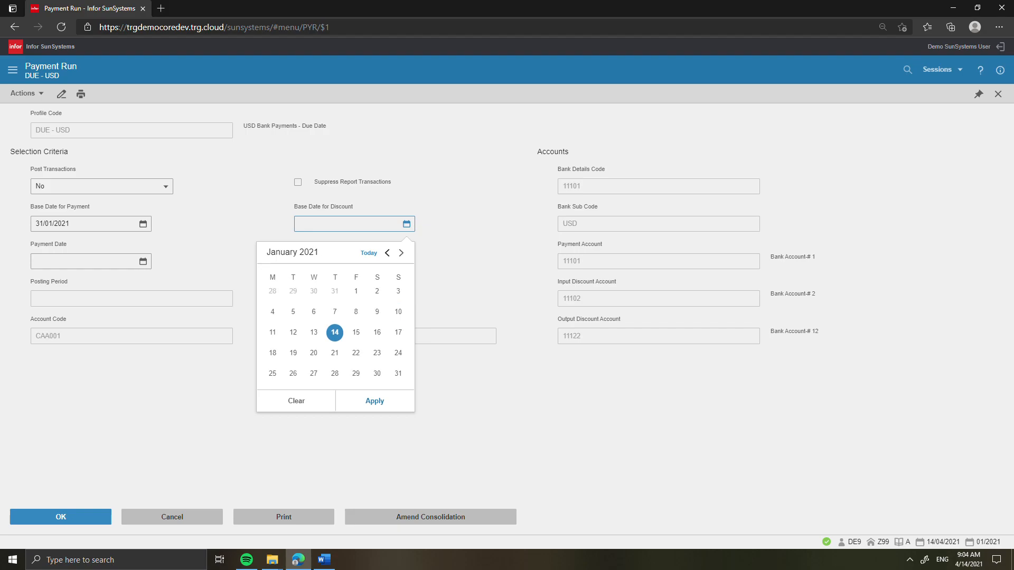
{"action": "left_click", "coordinate": [398, 373]}
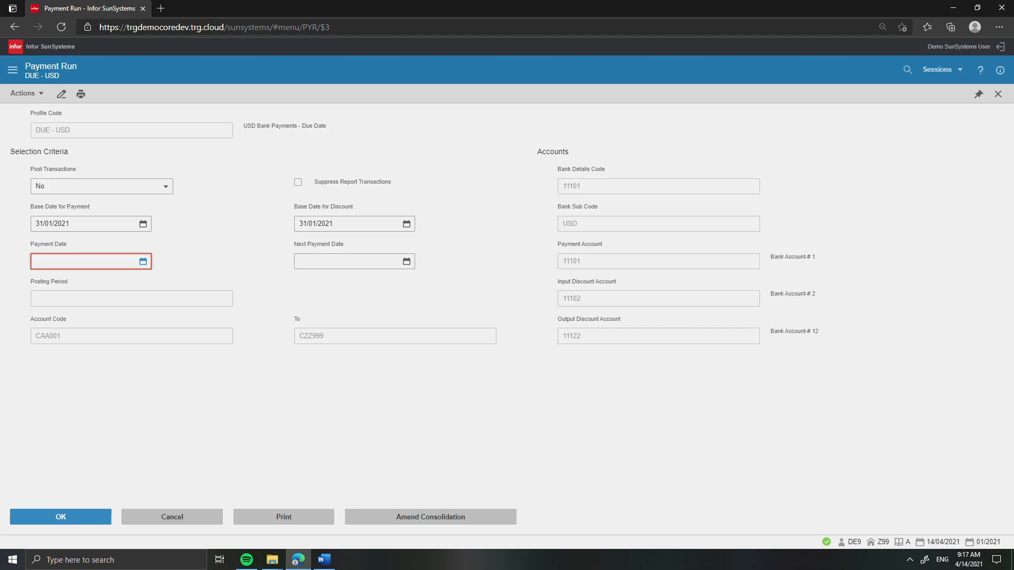
- Set the Payment Date to 14/04/2021 and confirm the selection criteria with posting period 01/2021
{"action": "left_click", "coordinate": [143, 261]}
{"action": "left_click", "coordinate": [62, 369]}
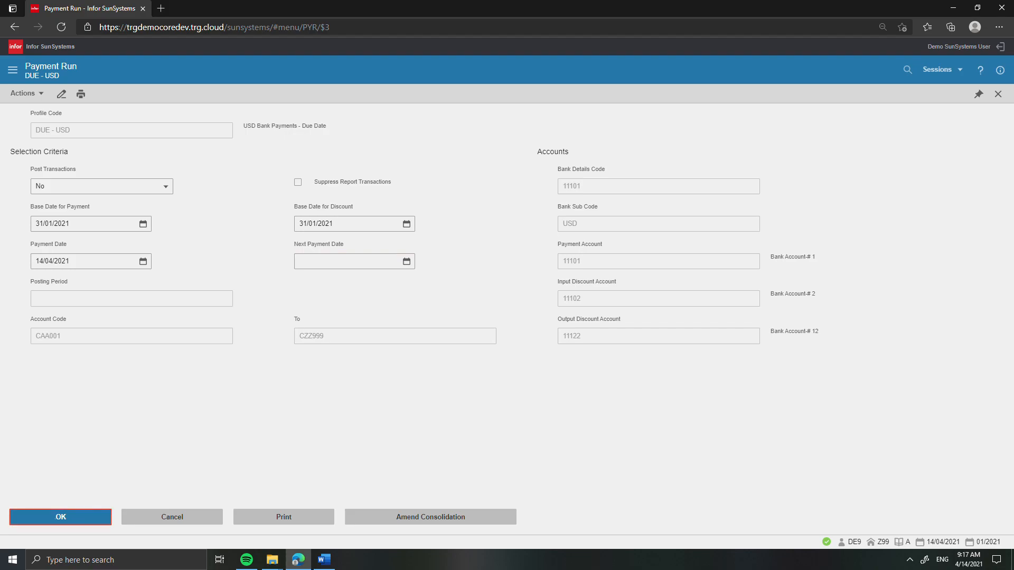
{"action": "left_click", "coordinate": [61, 517]}
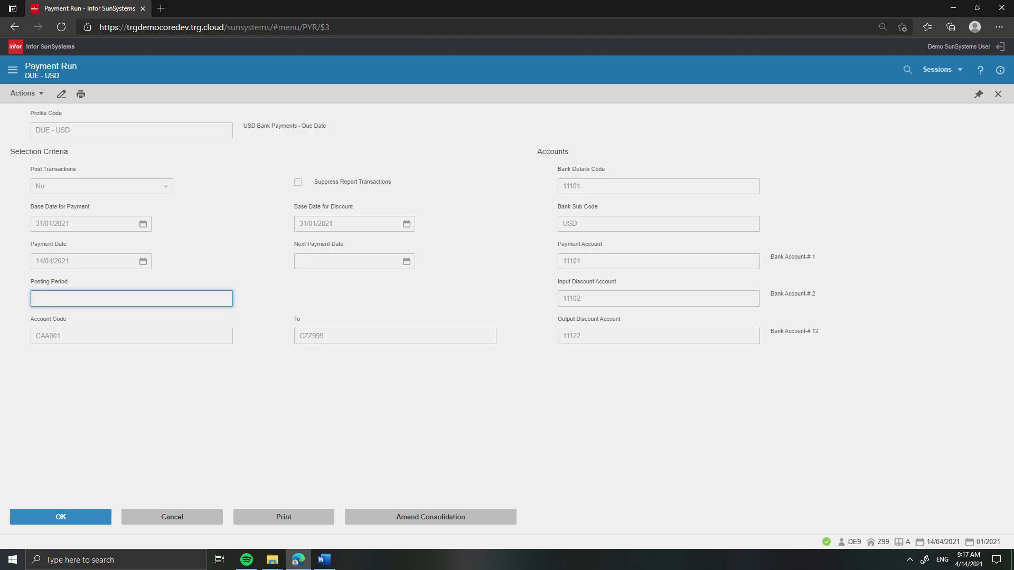
{"action": "left_click", "coordinate": [61, 517]}
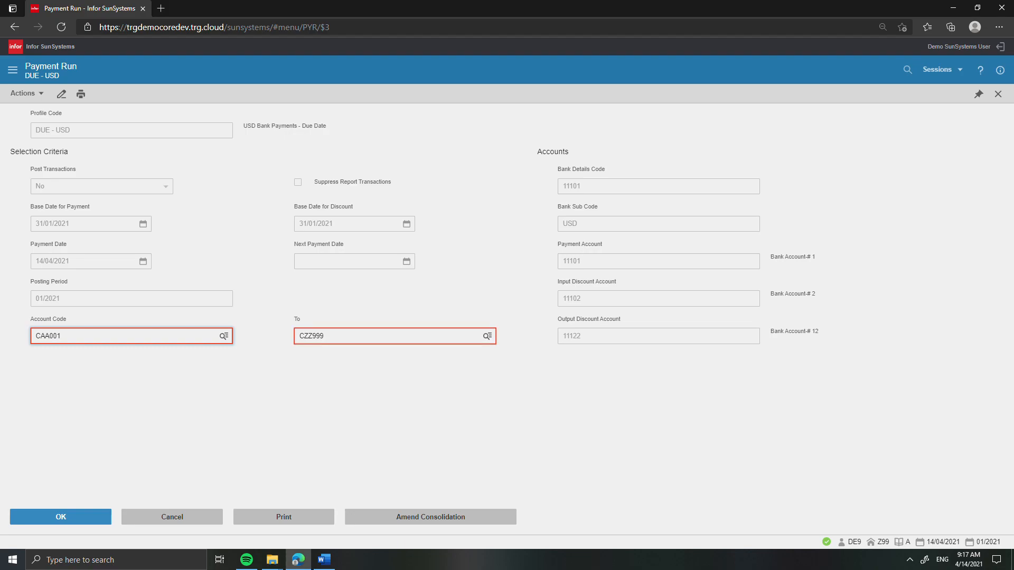
- Limit the account code range to end at CAL999 and confirm it to proceed to the bank transfer options
{"action": "type", "text": "CA"}
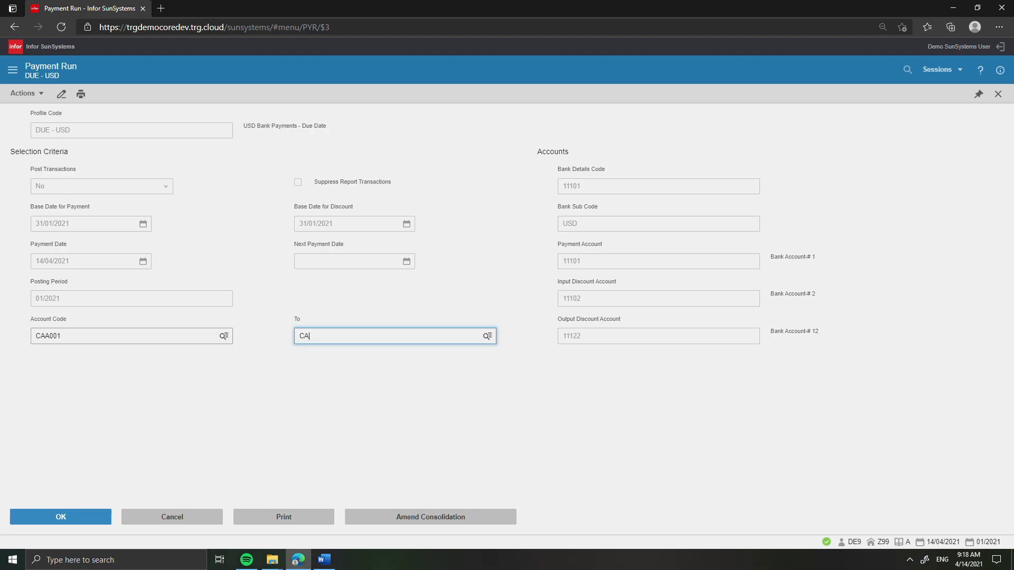
{"action": "type", "text": "L999"}
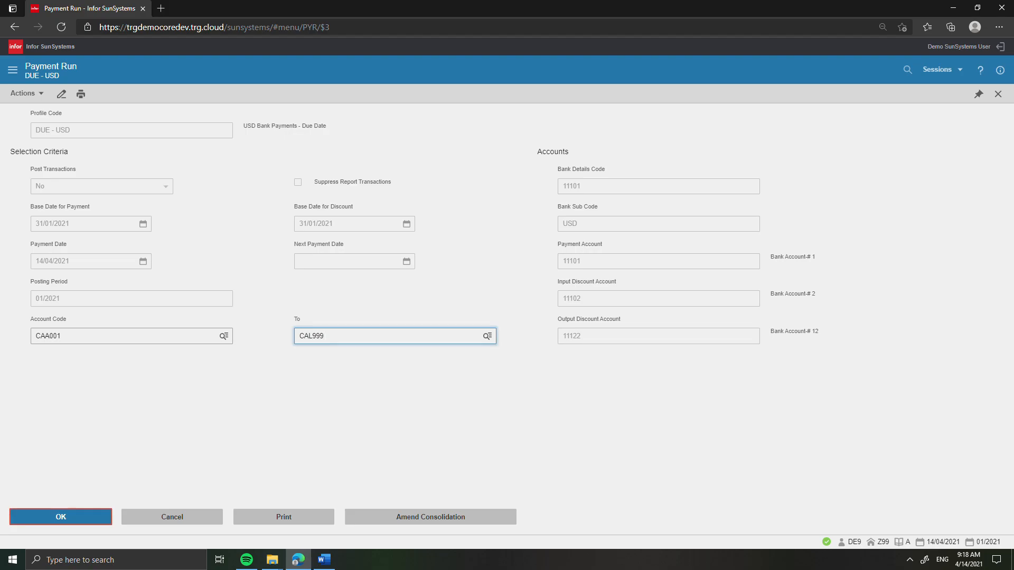
{"action": "left_click", "coordinate": [47, 517]}
{"action": "left_click", "coordinate": [47, 517]}
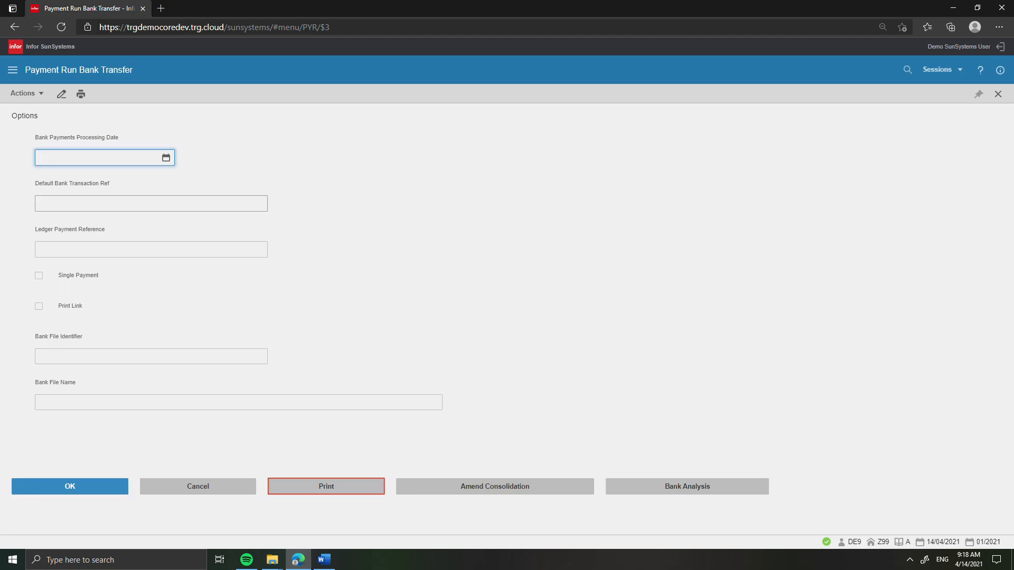
- Print the Payment Run Listing from the bank transfer options with View output, and look through the generated report
{"action": "left_click", "coordinate": [62, 486]}
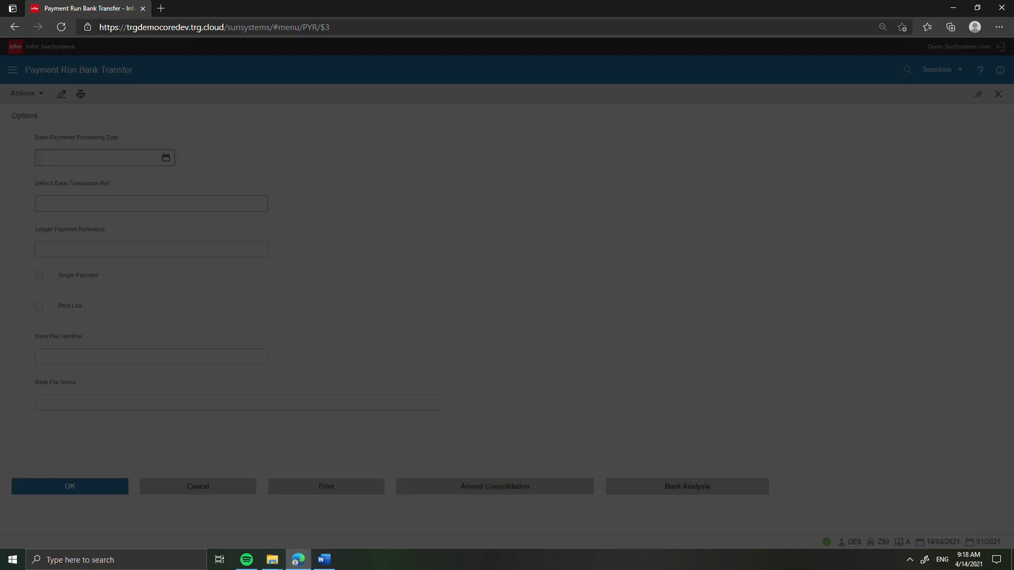
{"action": "left_click", "coordinate": [326, 486]}
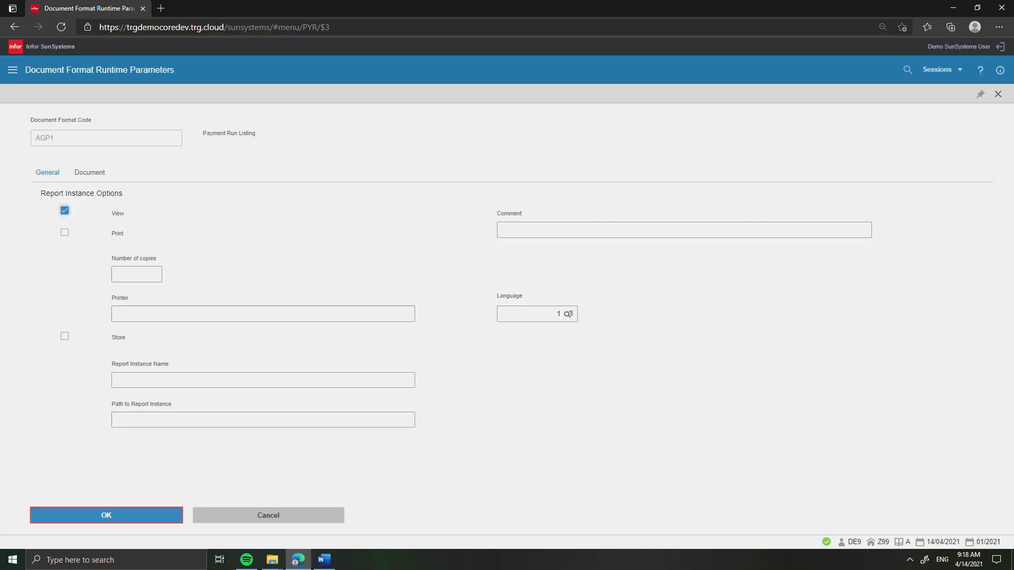
{"action": "left_click", "coordinate": [106, 515]}
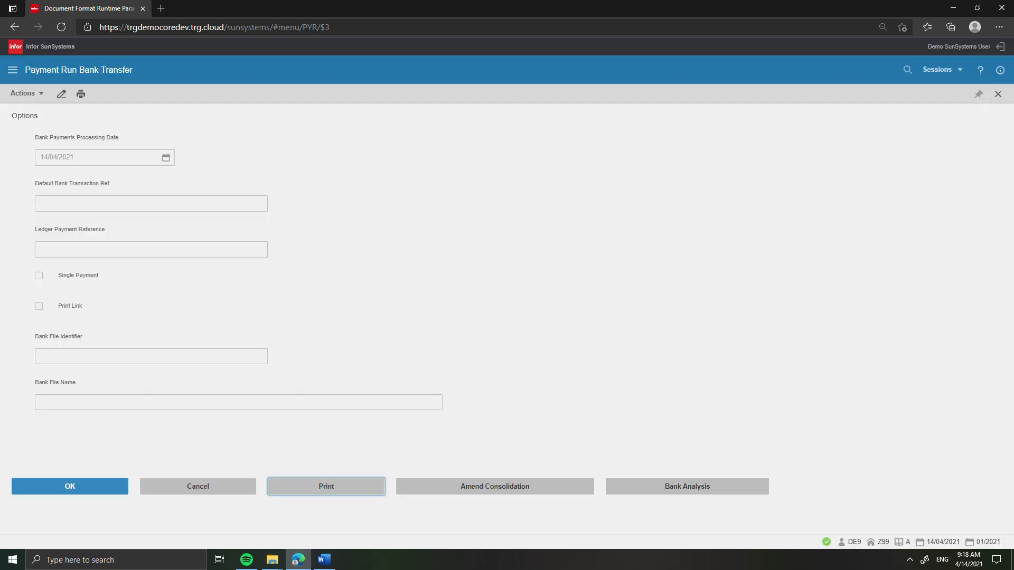
{"action": "left_click", "coordinate": [326, 487]}
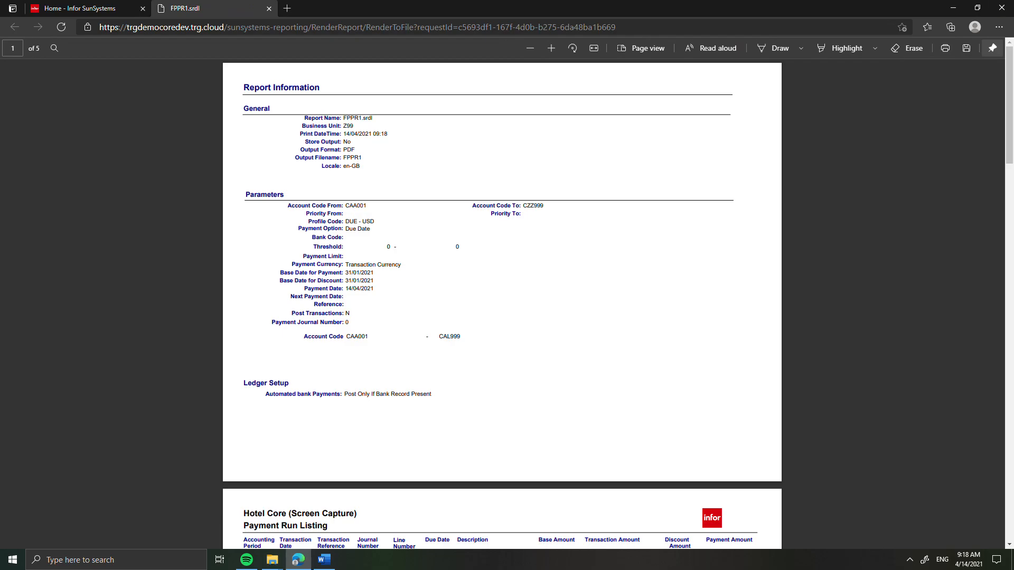
{"action": "scroll", "coordinate": [502, 304], "scroll_direction": "down", "scroll_amount": 8}
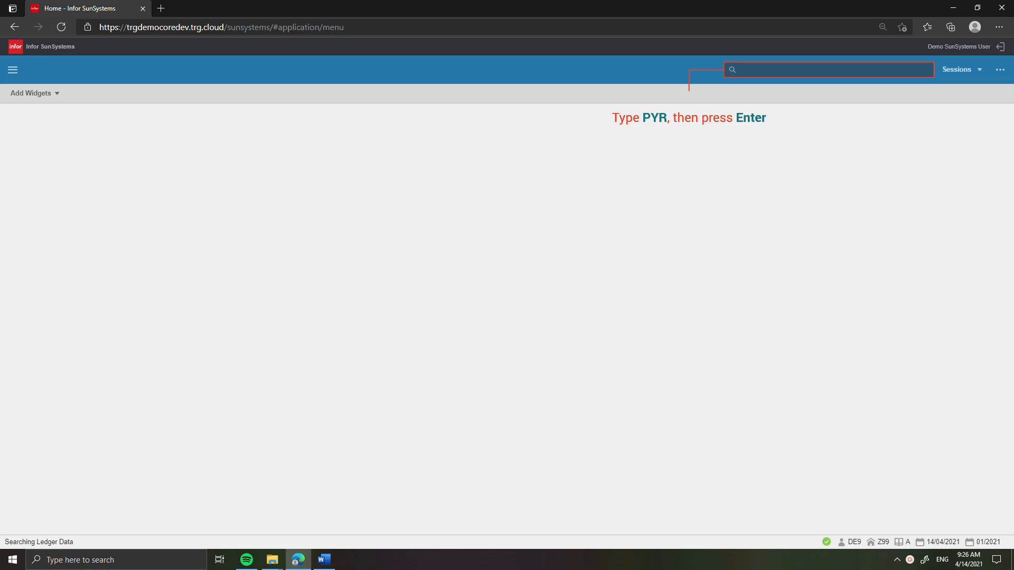
- Start a new Payment Run (PYR) and choose to continue despite the unposted journals
{"action": "type", "text": "pyr"}
{"action": "key", "text": "Return"}
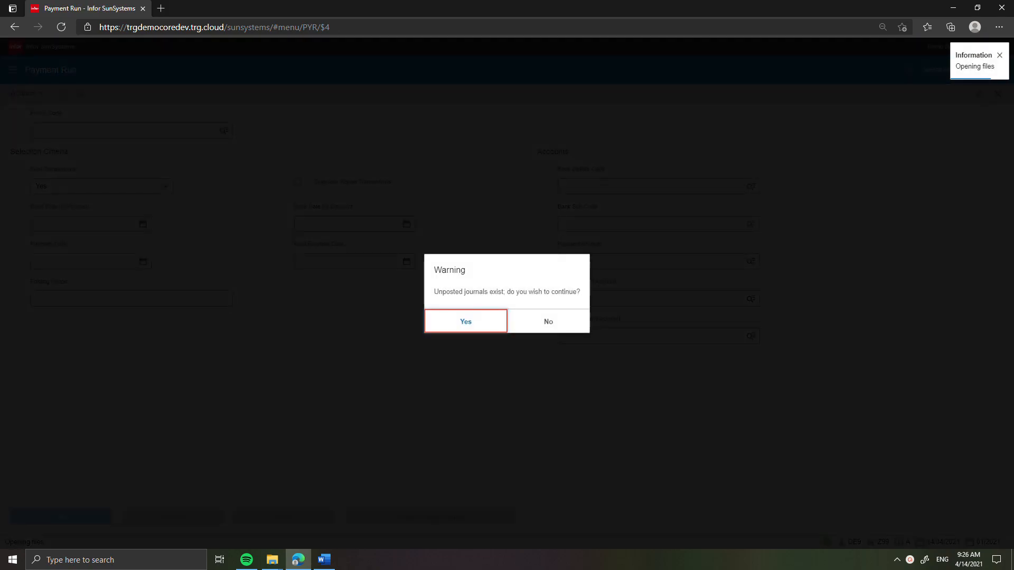
{"action": "key", "text": "Return"}
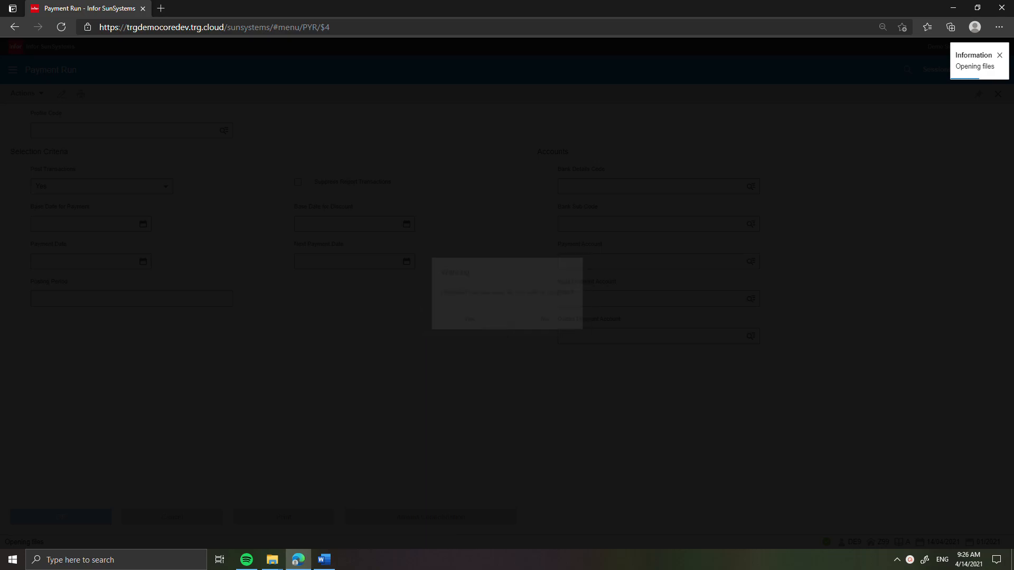
{"action": "key", "text": "Return"}
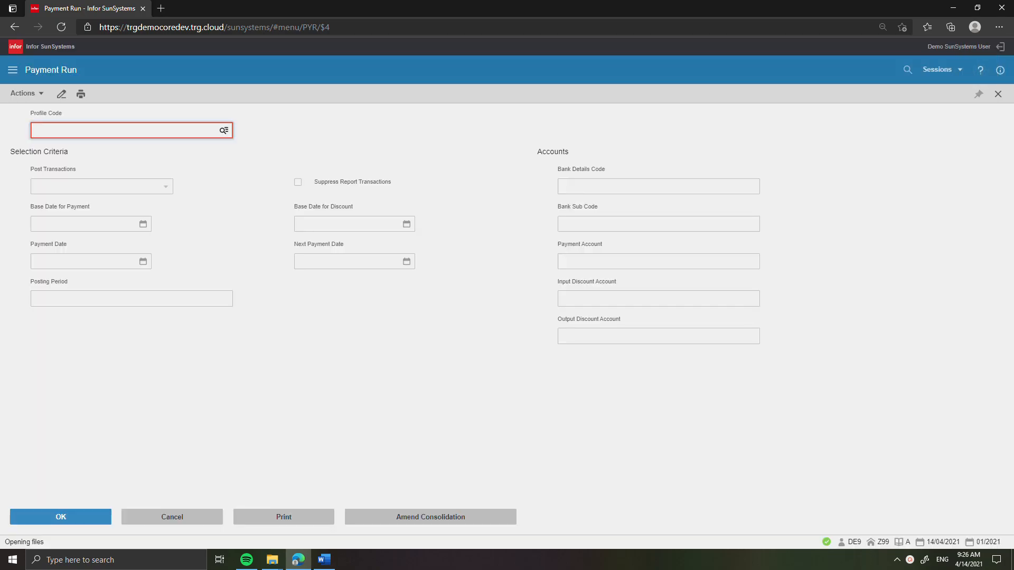
- Query the payment profiles, pick DUE - USD and load it into the payment run
{"action": "left_click", "coordinate": [223, 131]}
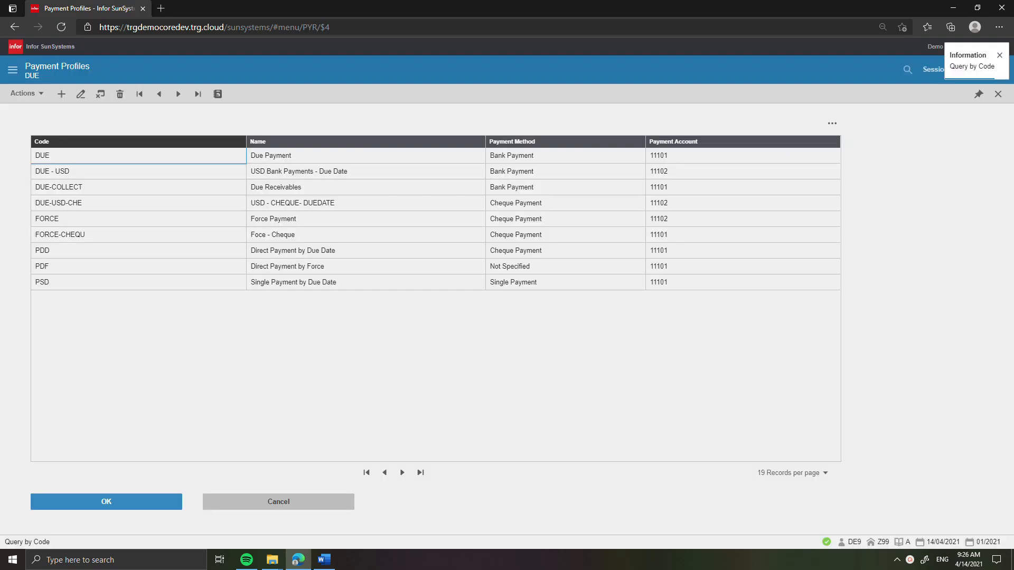
{"action": "left_click", "coordinate": [138, 171]}
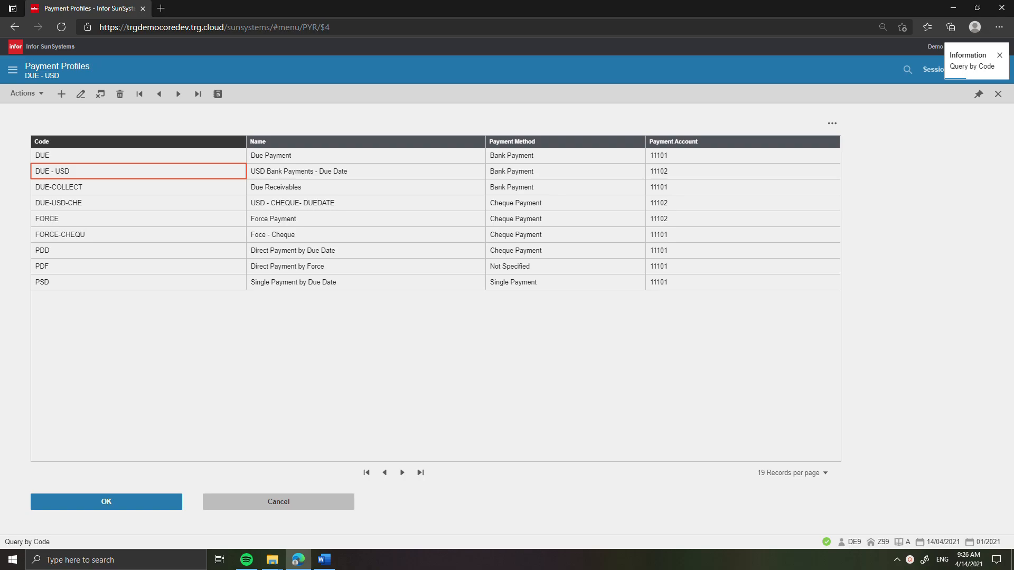
{"action": "left_click", "coordinate": [116, 502]}
{"action": "left_click", "coordinate": [68, 517]}
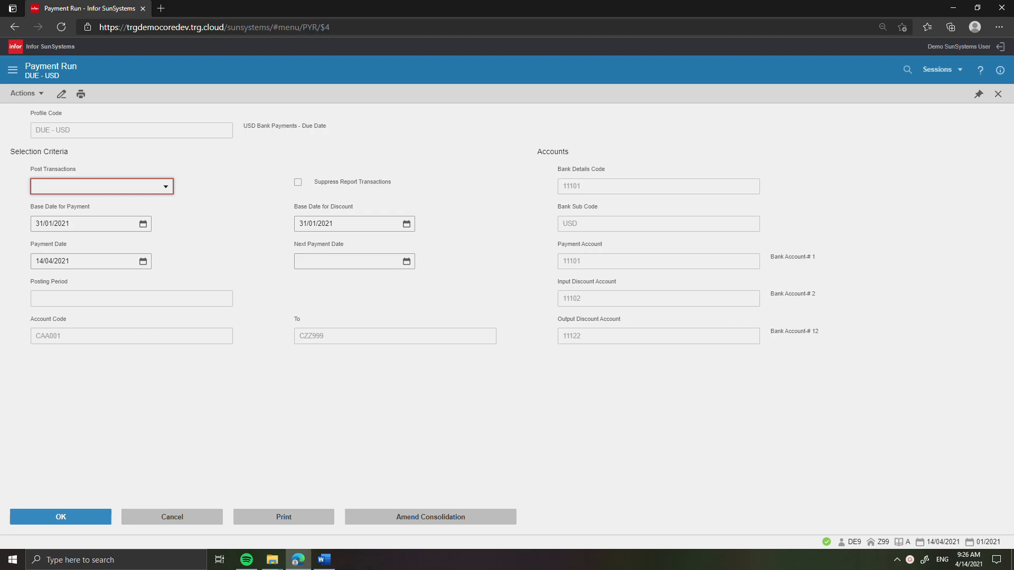
- Set Post Transactions to Yes and confirm the payment run's selection criteria
{"action": "left_click", "coordinate": [166, 186]}
{"action": "left_click", "coordinate": [100, 204]}
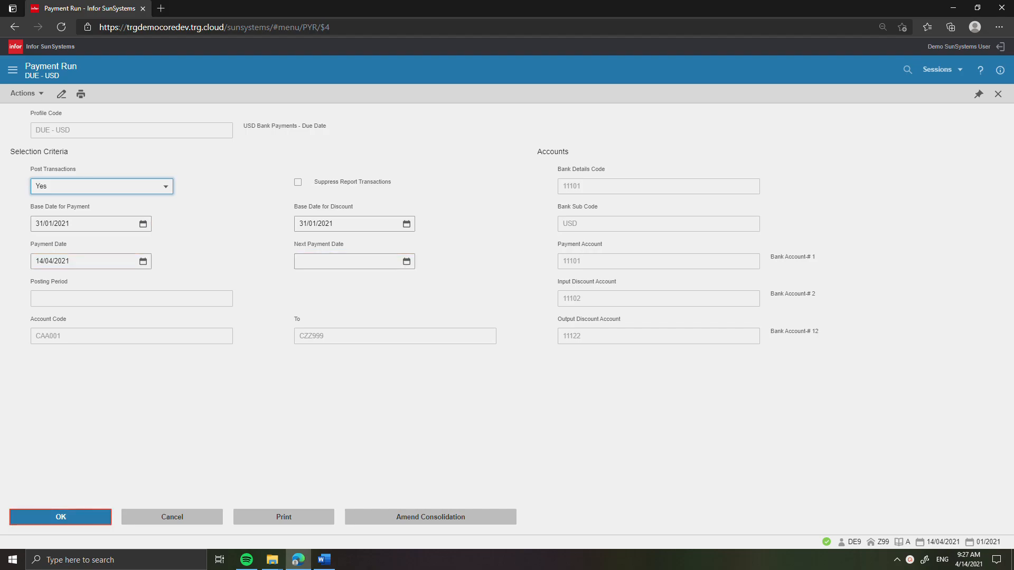
{"action": "left_click", "coordinate": [61, 516]}
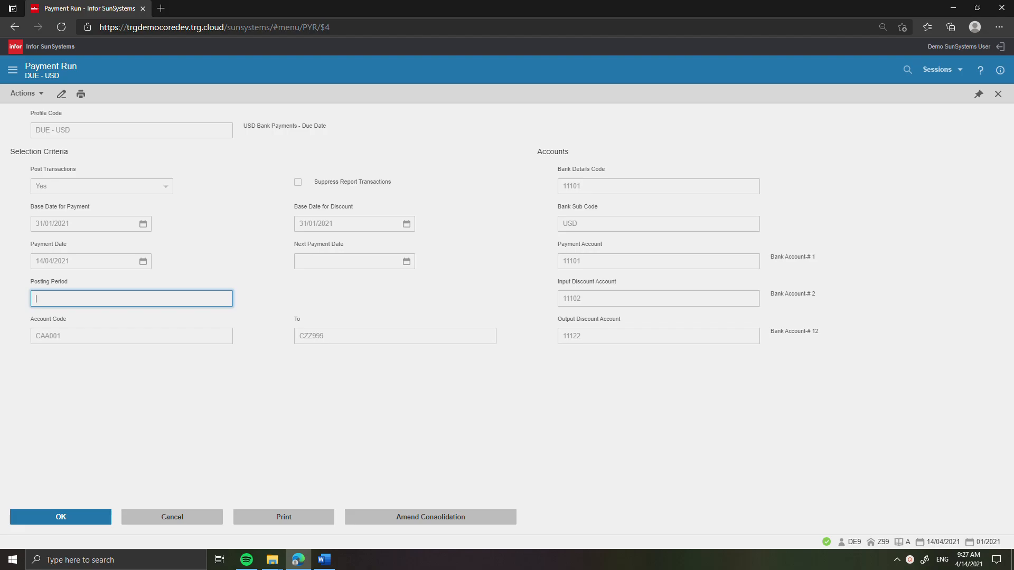
- Accept the posting period, end the payment run's account code range at CAL999, and confirm the remaining criteria and accounts
{"action": "key", "text": "Return"}
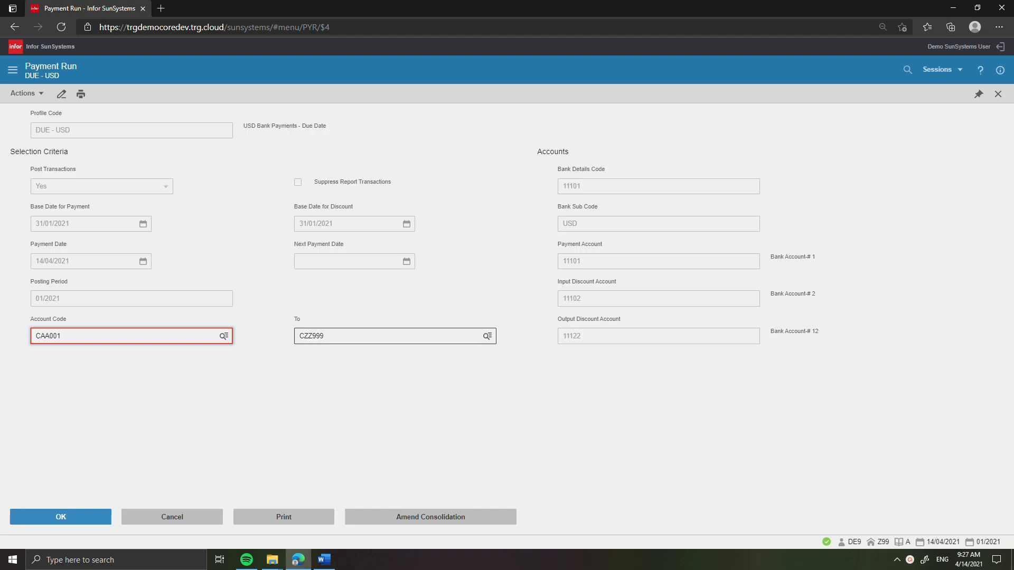
{"action": "left_click", "coordinate": [312, 335]}
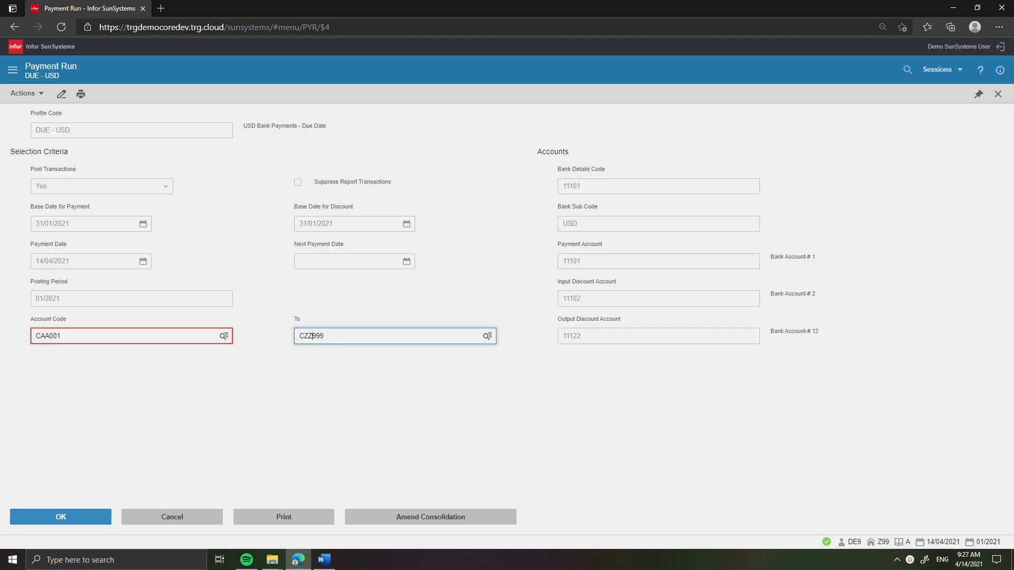
{"action": "key", "text": "BackSpace"}
{"action": "key", "text": "BackSpace"}
{"action": "type", "text": "AL"}
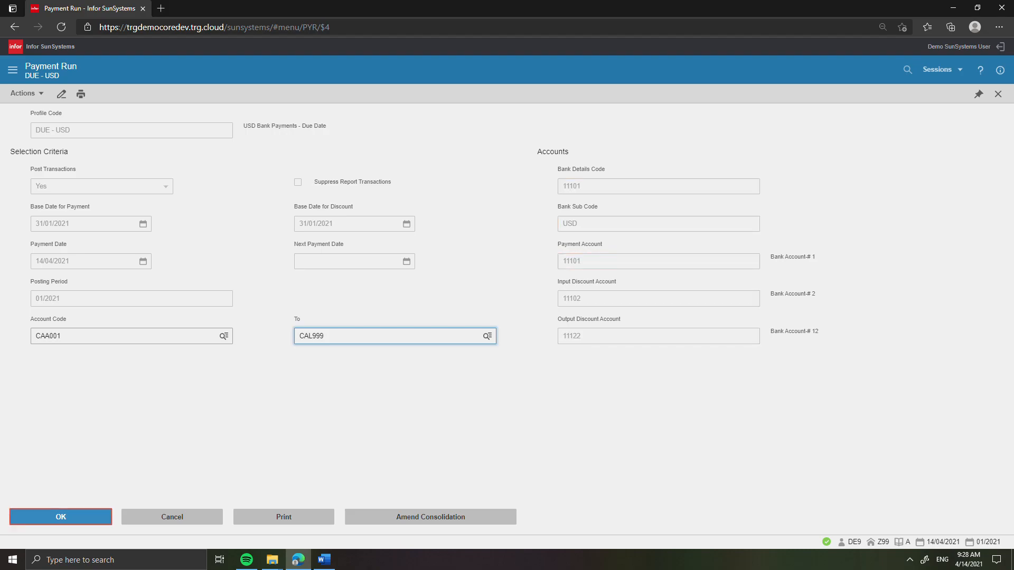
{"action": "left_click", "coordinate": [86, 517]}
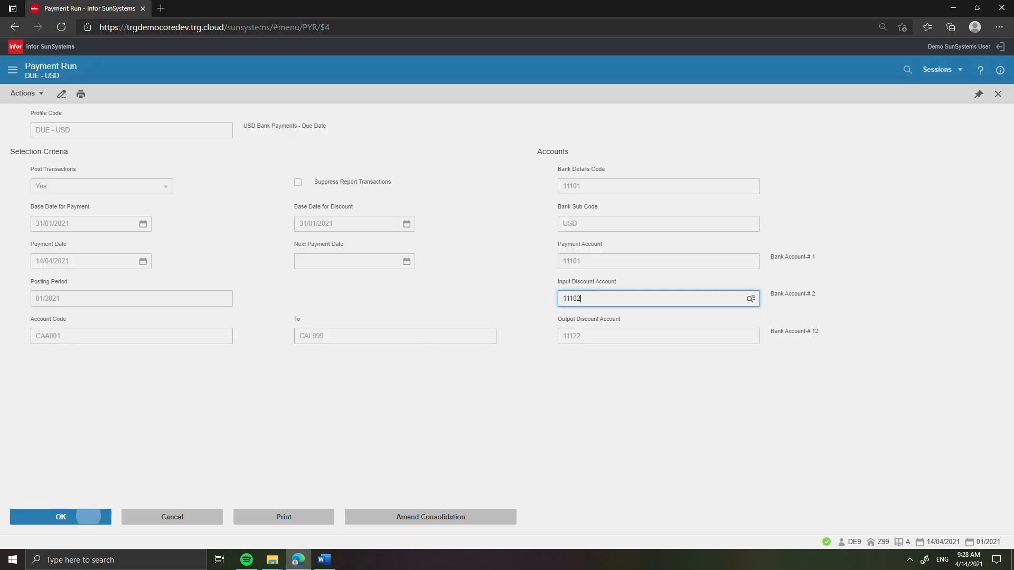
{"action": "left_click", "coordinate": [86, 517]}
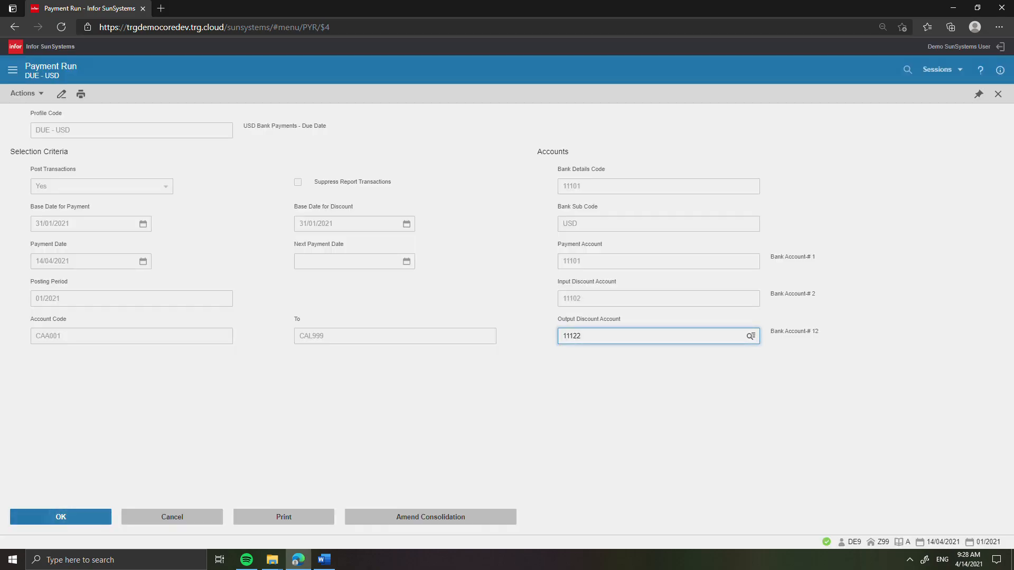
{"action": "left_click", "coordinate": [88, 517]}
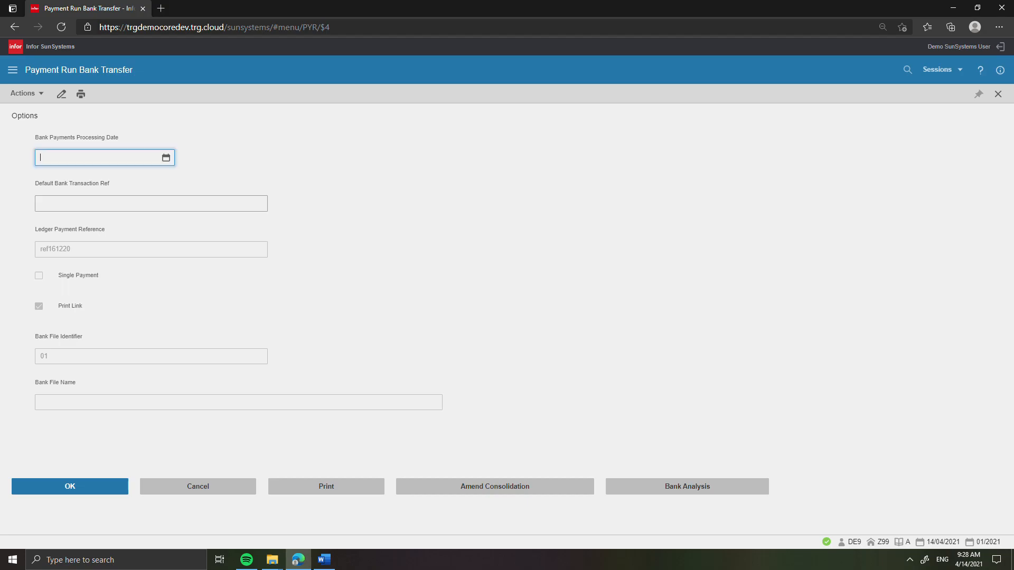
- Accept the default bank transfer options, then print the posted run's Payment Run Listing with View output and look through it
{"action": "left_click", "coordinate": [97, 486]}
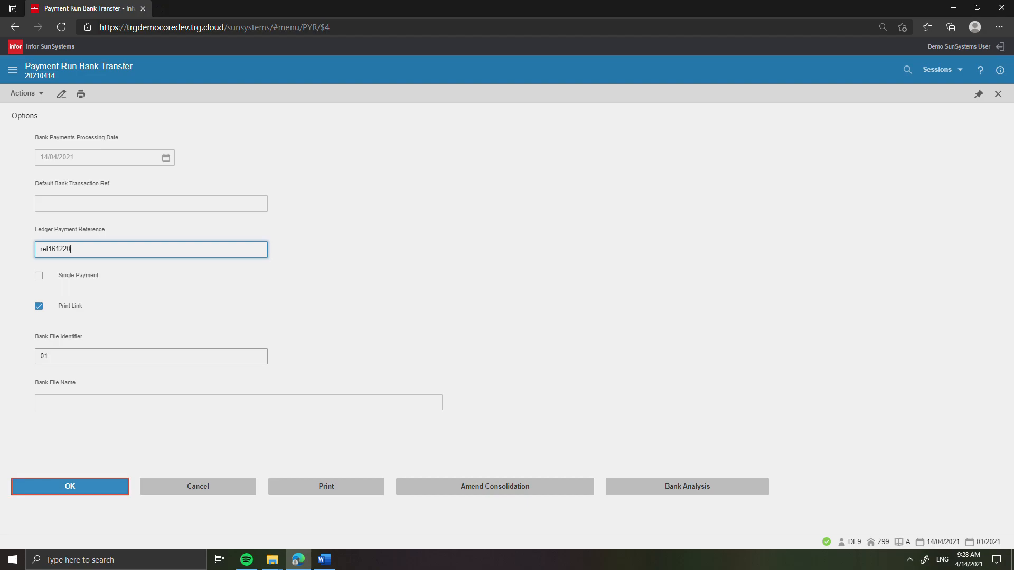
{"action": "key", "text": "Return"}
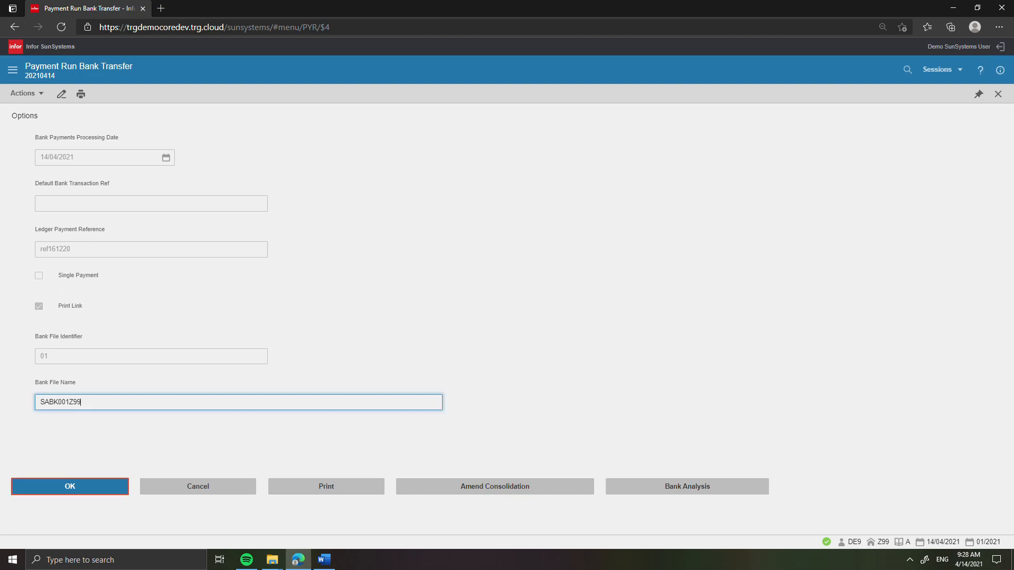
{"action": "left_click", "coordinate": [327, 486]}
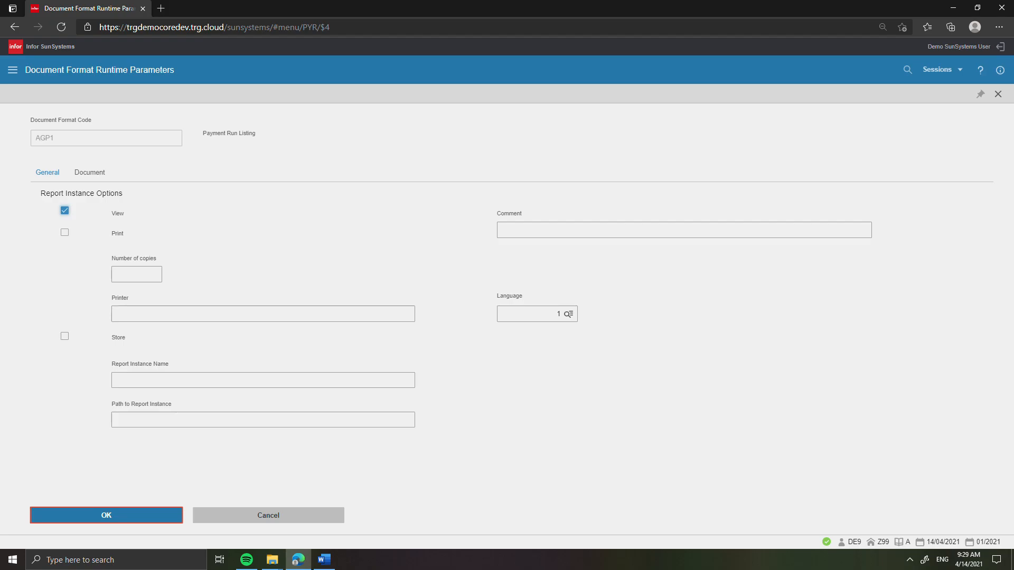
{"action": "left_click", "coordinate": [162, 516]}
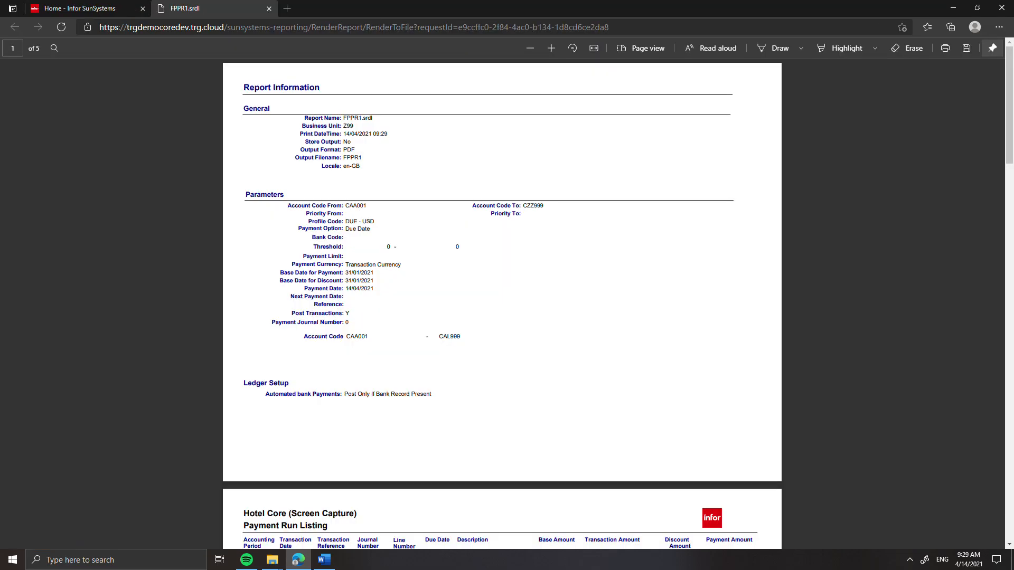
{"action": "scroll", "coordinate": [502, 304], "scroll_direction": "down", "scroll_amount": 19}
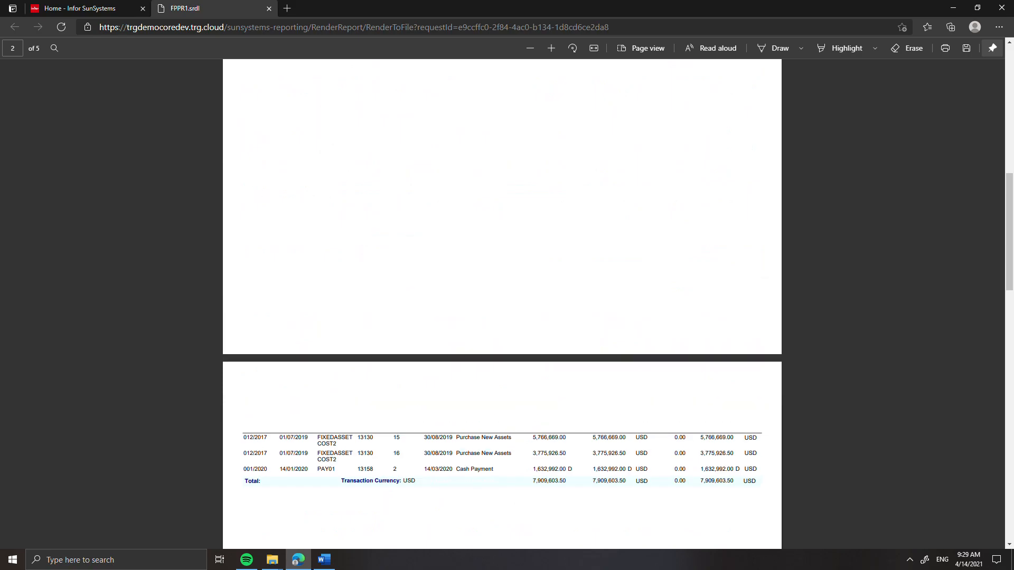
{"action": "scroll", "coordinate": [502, 304], "scroll_direction": "up", "scroll_amount": 13}
{"action": "scroll", "coordinate": [502, 303], "scroll_direction": "down", "scroll_amount": 2}
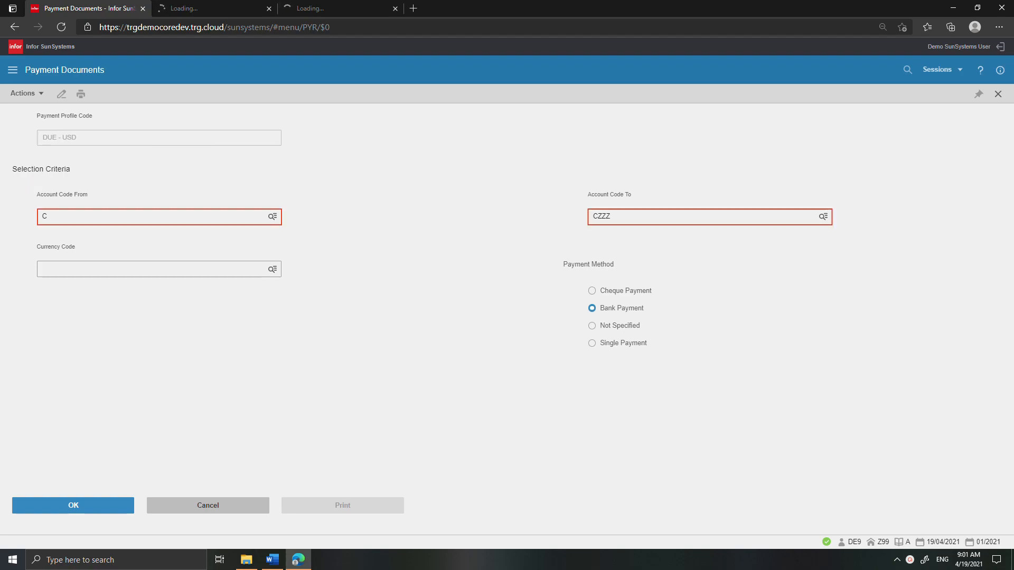
- Set the payment documents' account code range from CAA001 to CAL999 and send them to print, opening the runtime parameters
{"action": "left_click", "coordinate": [48, 216]}
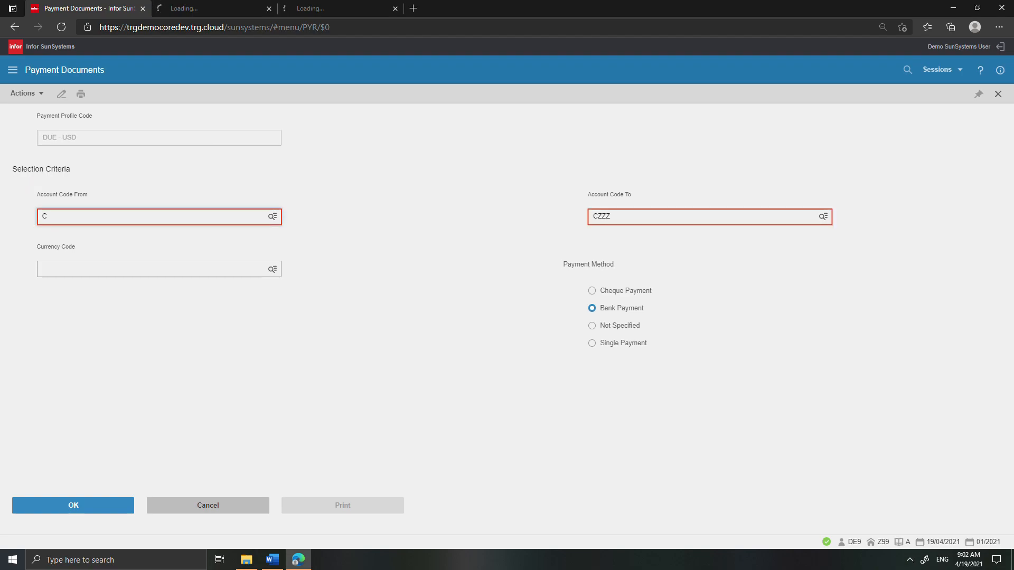
{"action": "type", "text": "AA001"}
{"action": "left_click", "coordinate": [610, 216]}
{"action": "key", "text": "BackSpace"}
{"action": "key", "text": "BackSpace"}
{"action": "key", "text": "BackSpace"}
{"action": "type", "text": "AL999"}
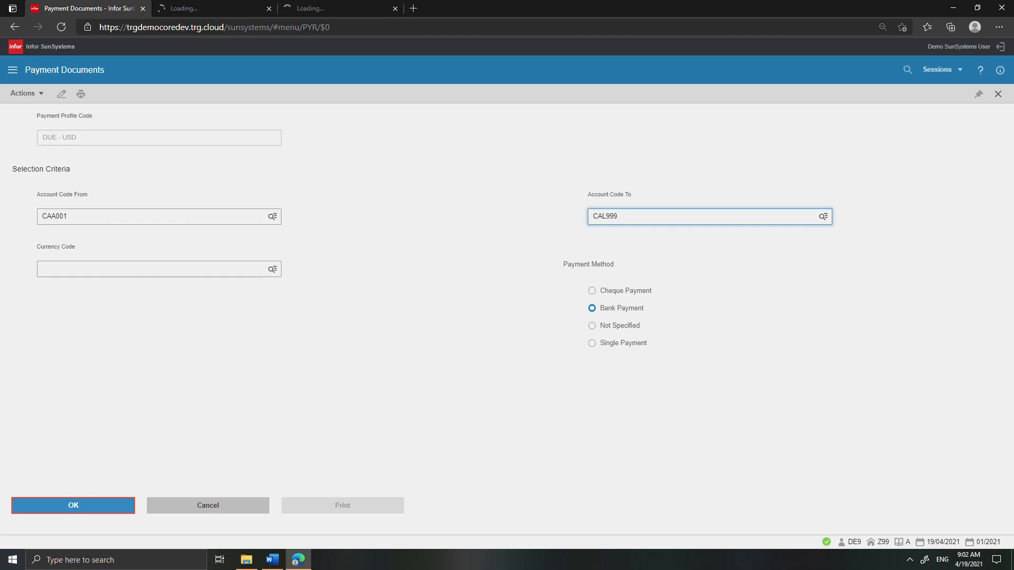
{"action": "key", "text": "Return"}
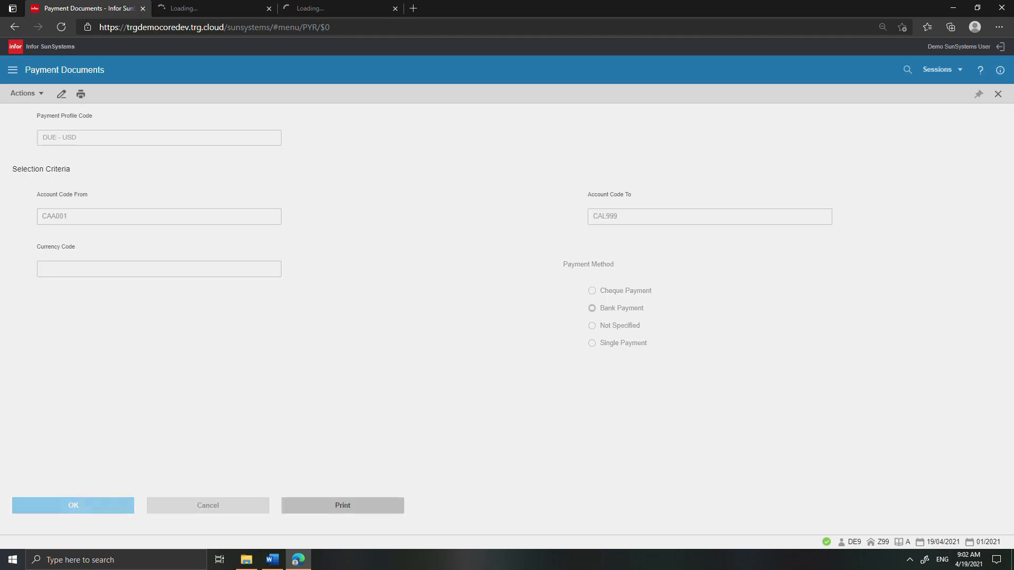
{"action": "key", "text": "Return"}
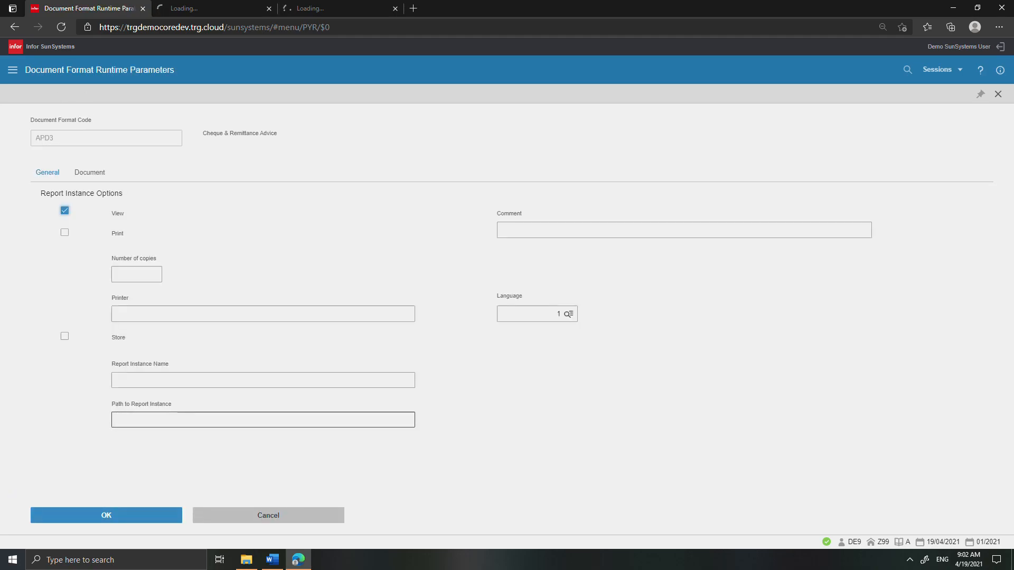